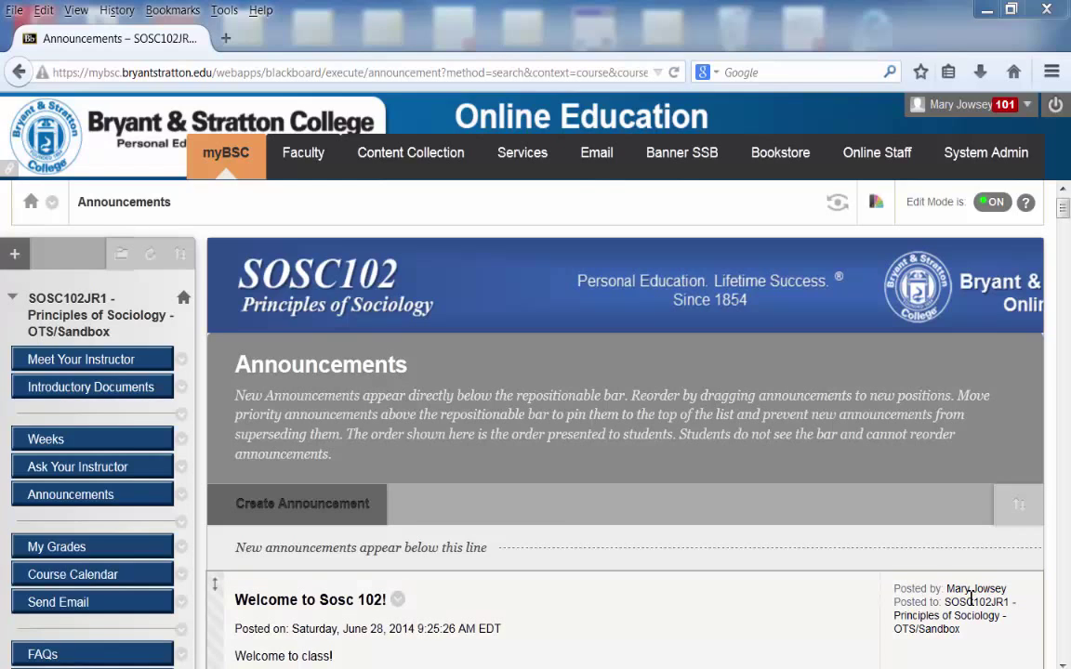
- Open the Introductory Documents page from the SOSC102 course menu
left_click(110, 393)
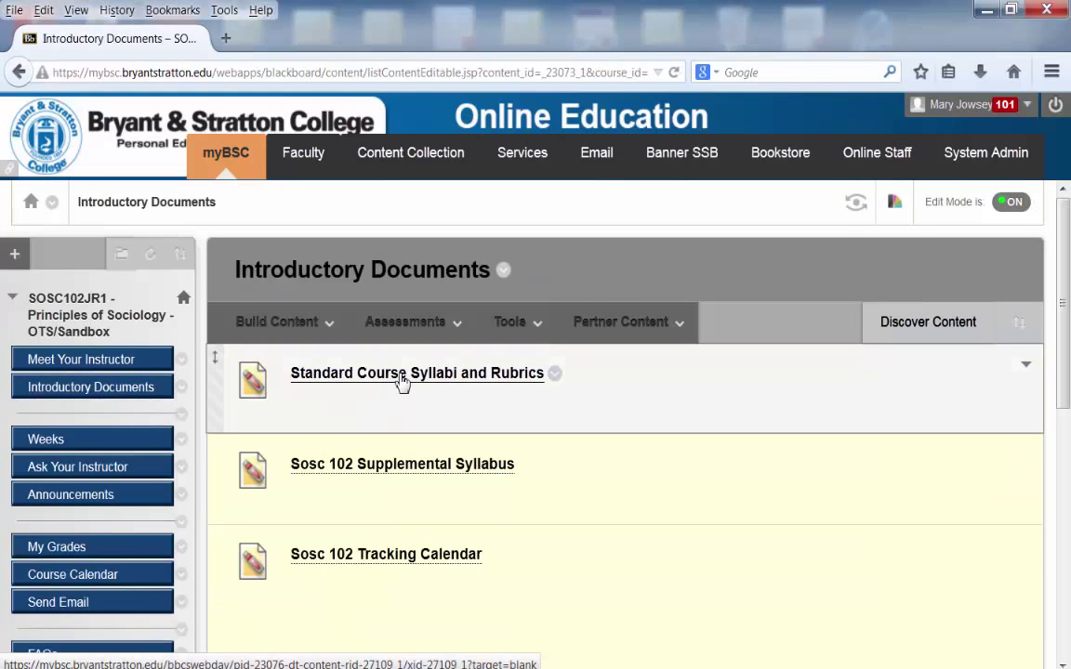
- Open Standard Course Syllabi and Rubrics and review the 100/200-level discussion rubric PDF
left_click(403, 377)
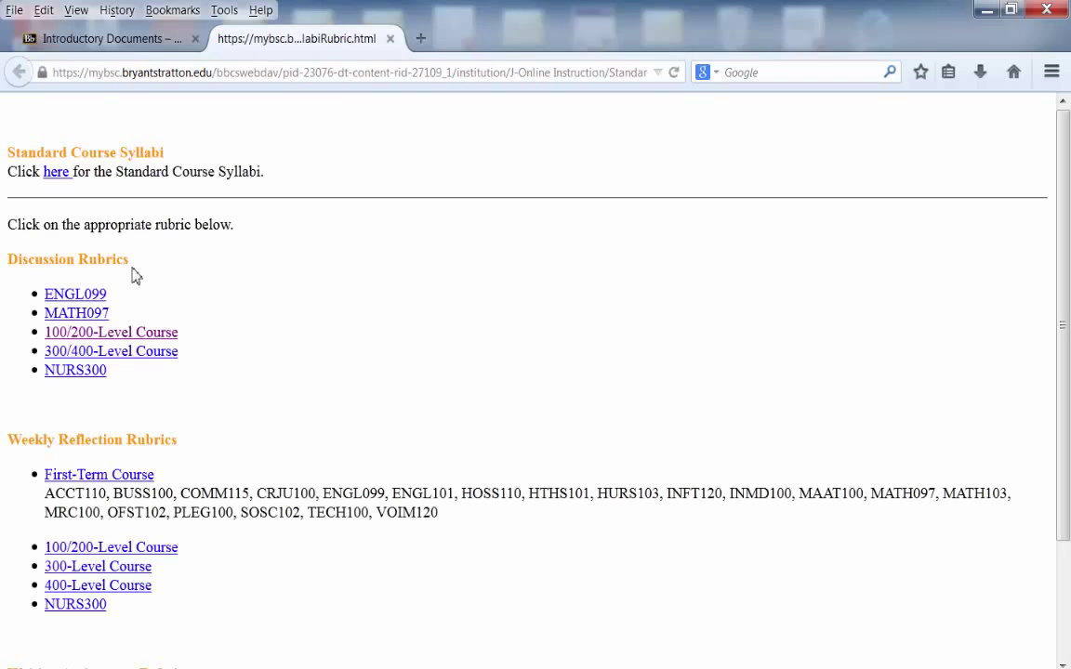
left_click(133, 340)
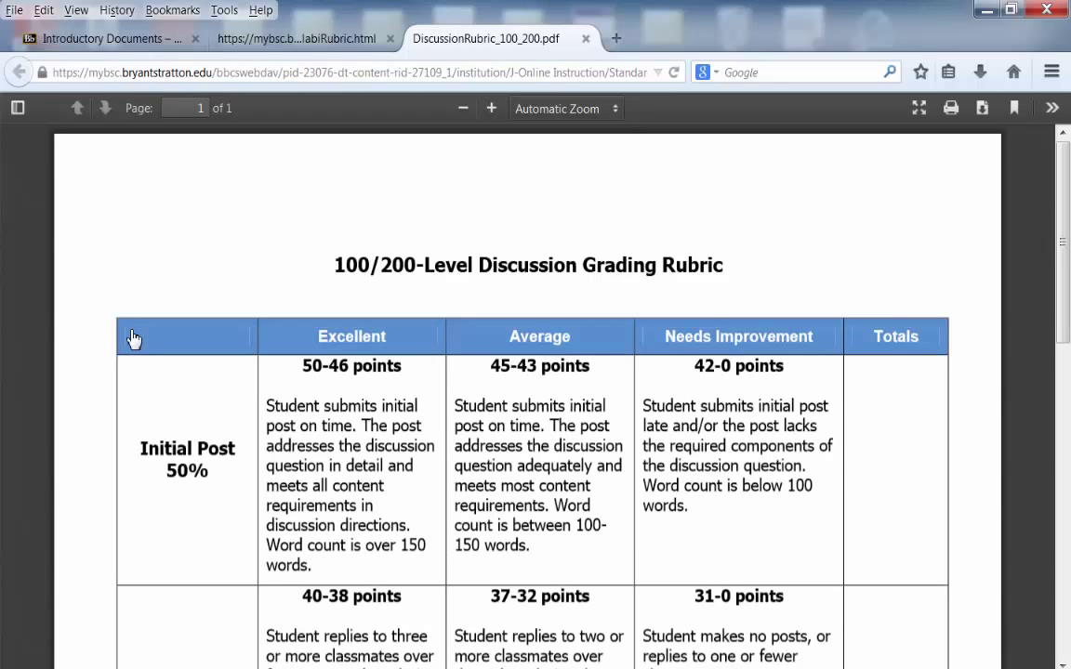
scroll(611, 283, "down", 2)
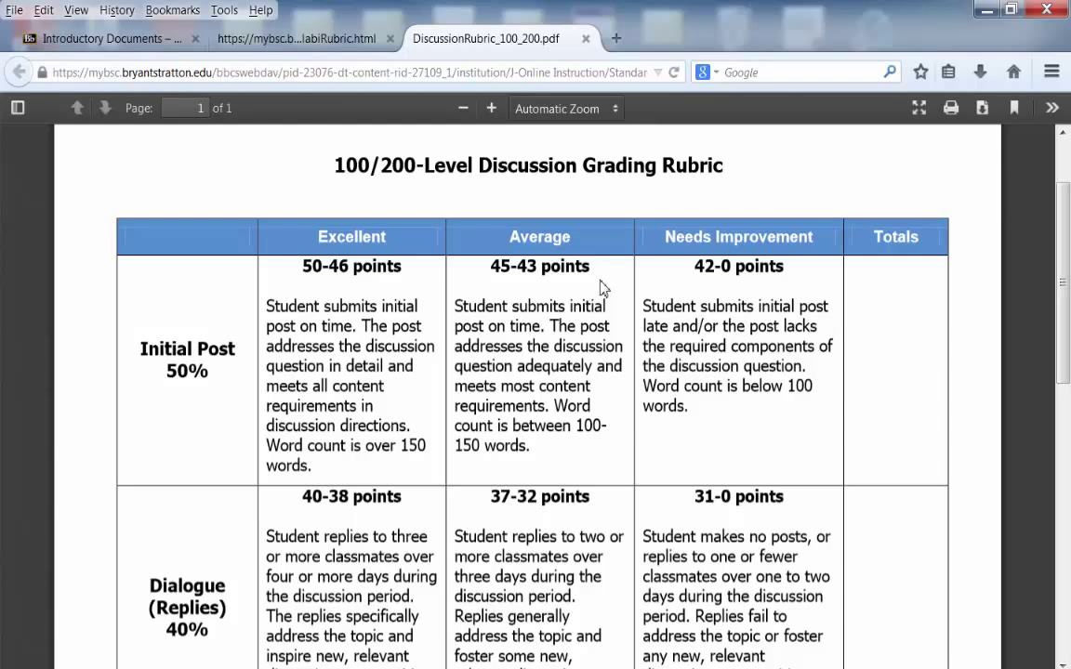
- Return to the course page and open the Weeks folder list
left_click(174, 41)
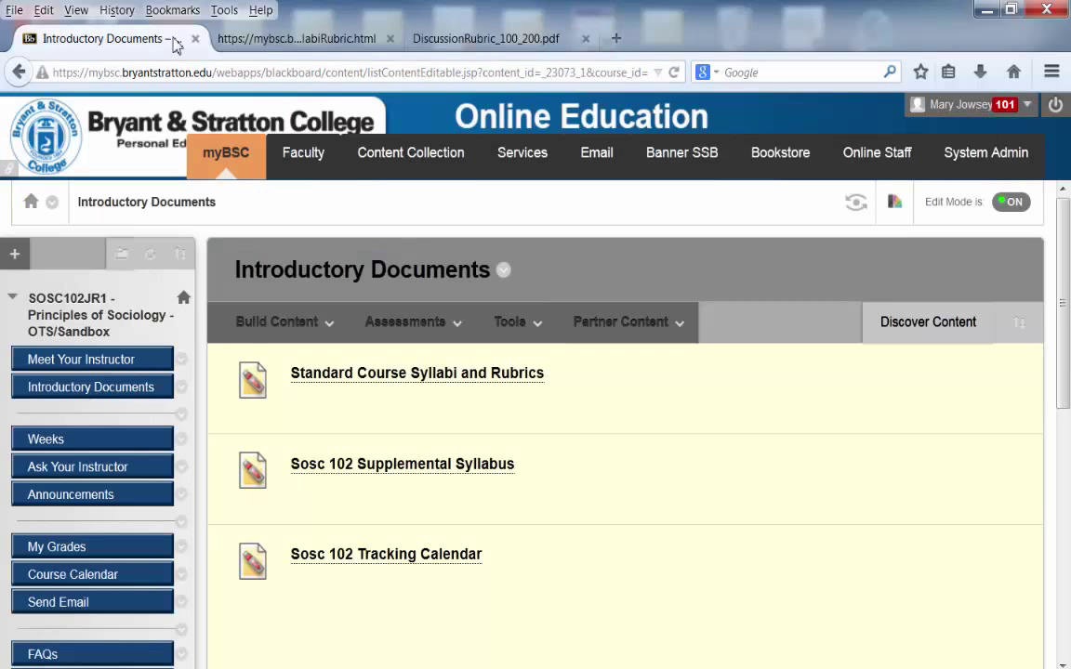
left_click(462, 43)
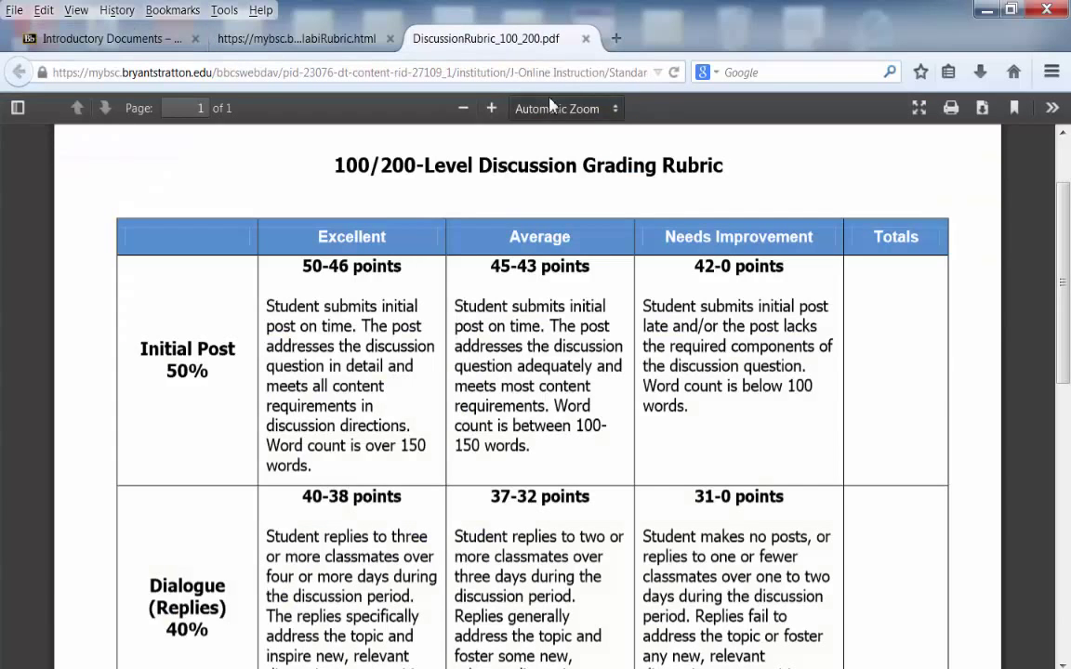
left_click(128, 43)
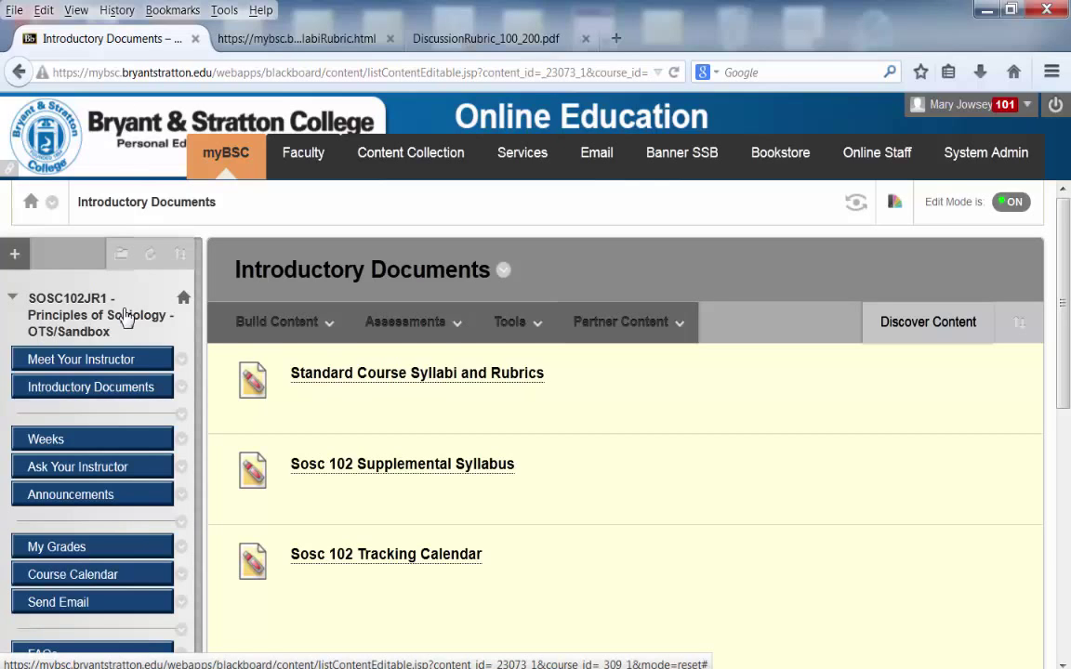
left_click(47, 443)
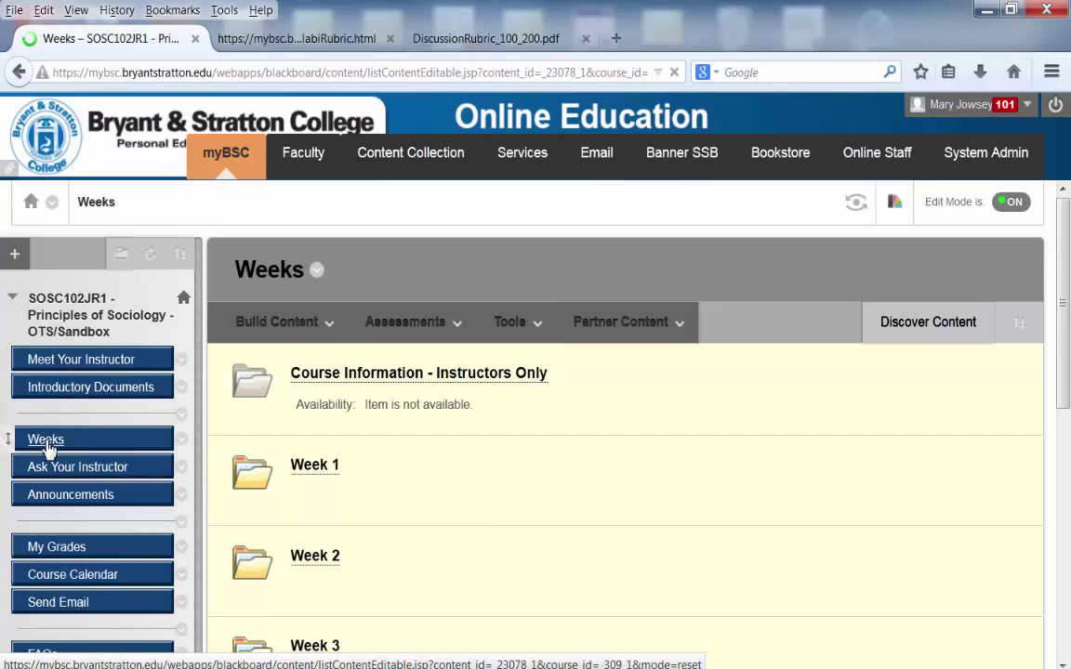
- Open the Week 5 'W5D: Socialization and Lifespan' forum and choose Grade Discussion Forum
scroll(555, 516, "down", 4)
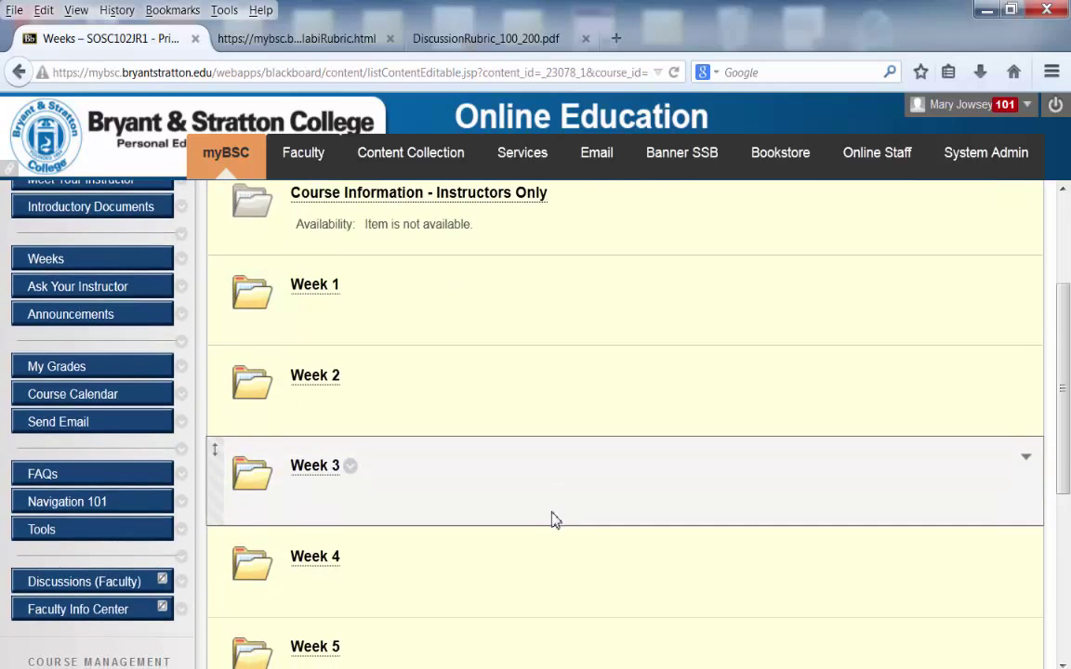
scroll(543, 555, "down", 2)
left_click(336, 560)
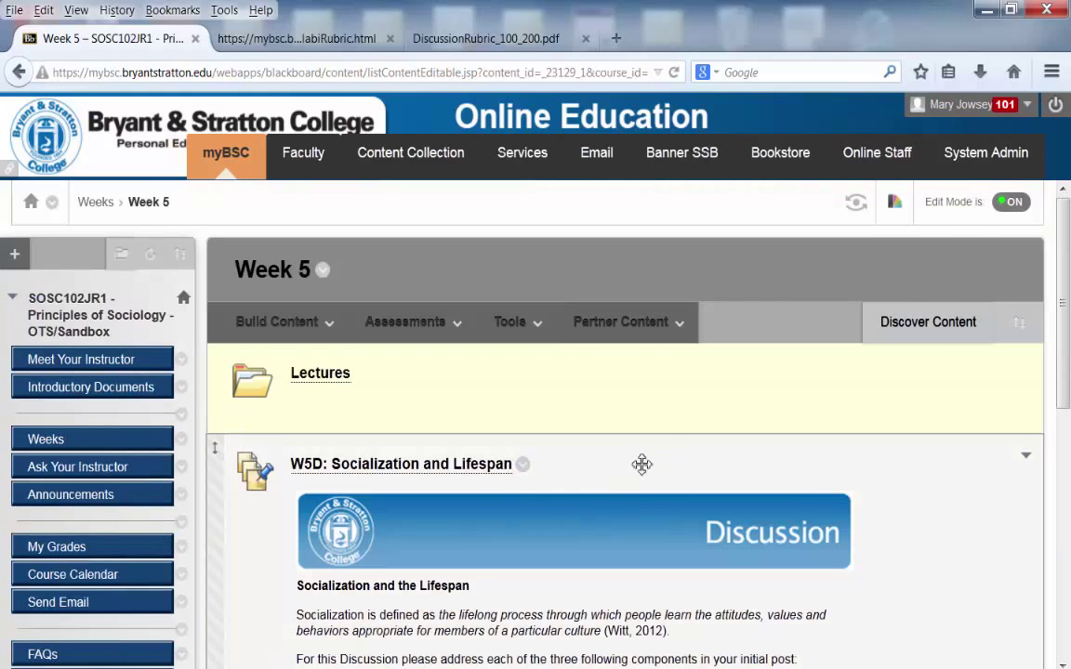
left_click(462, 471)
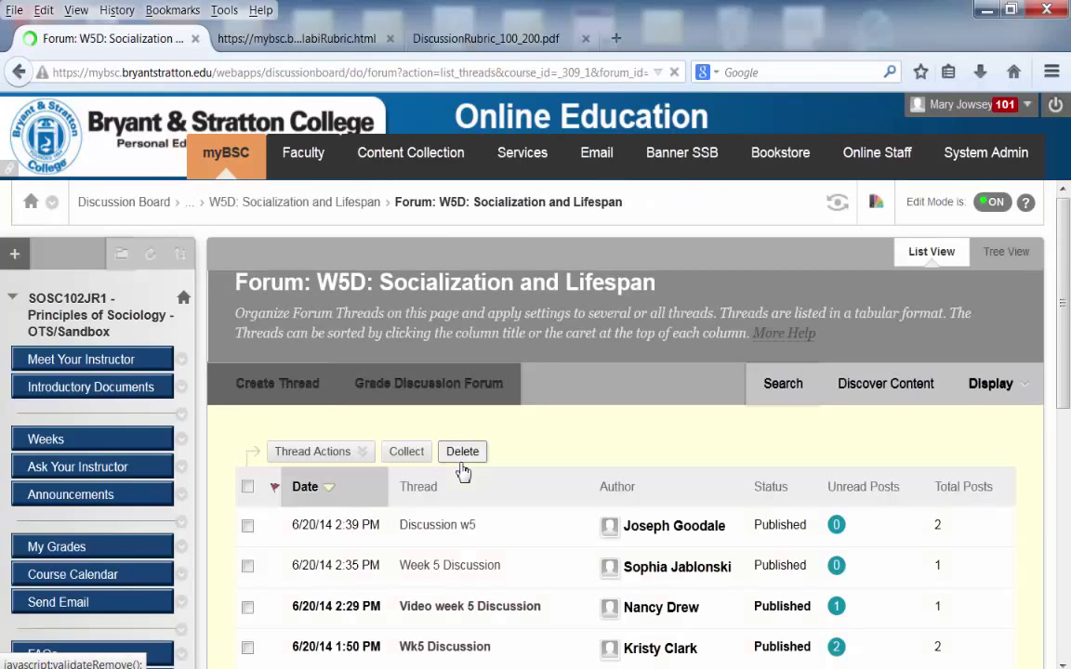
scroll(609, 468, "down", 1)
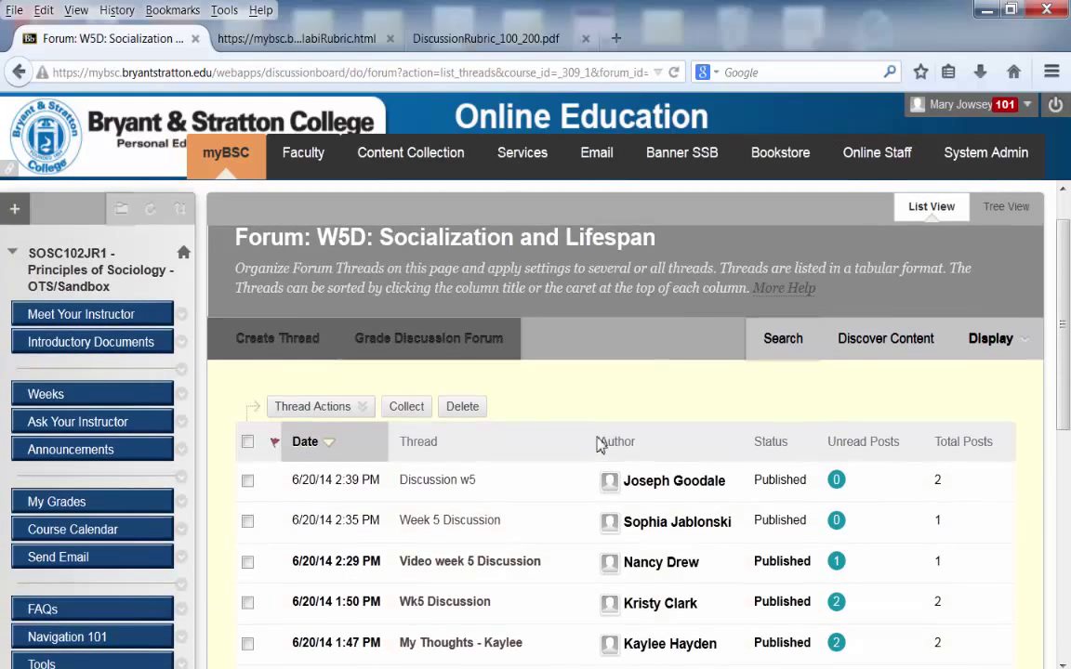
left_click(450, 348)
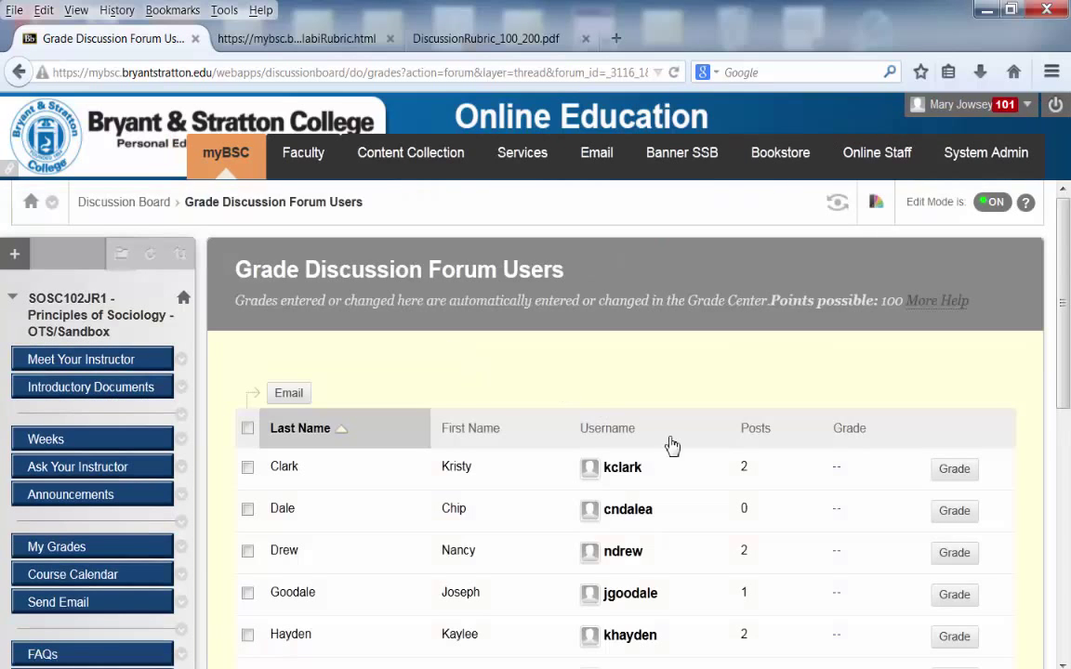
- Open the grading page for the first student in the W5D forum user list
scroll(700, 469, "down", 4)
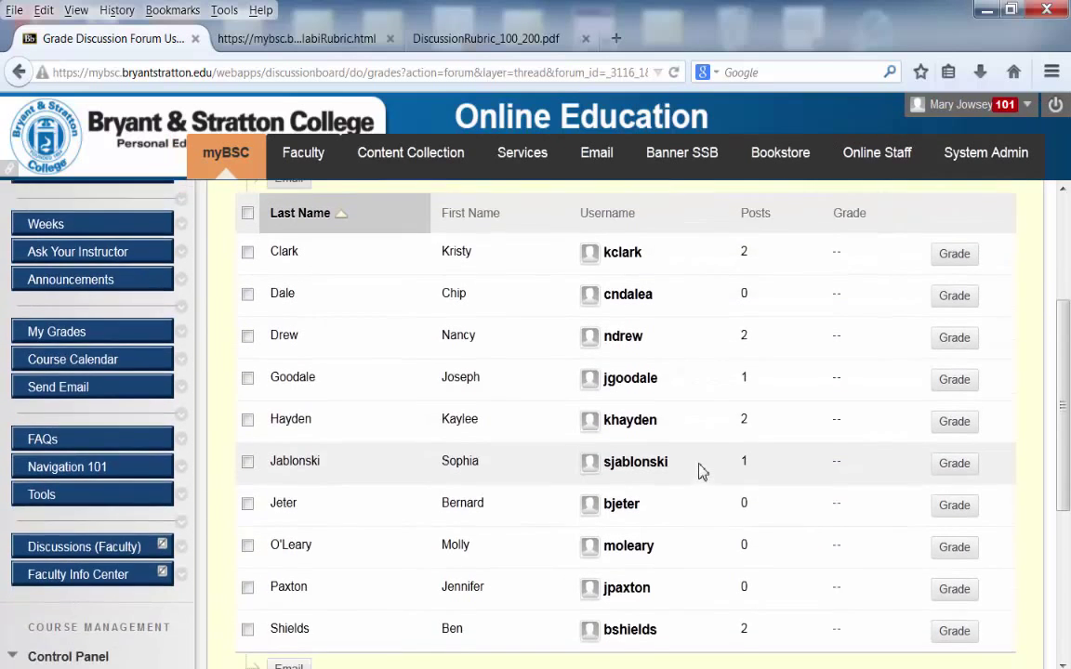
scroll(700, 471, "up", 2)
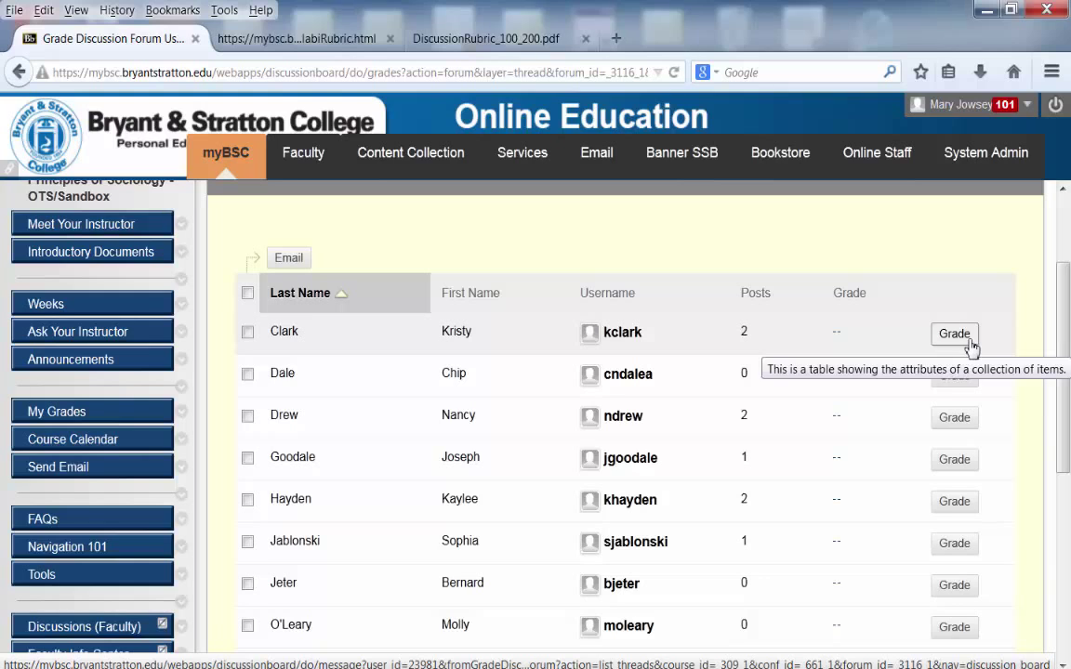
left_click(957, 335)
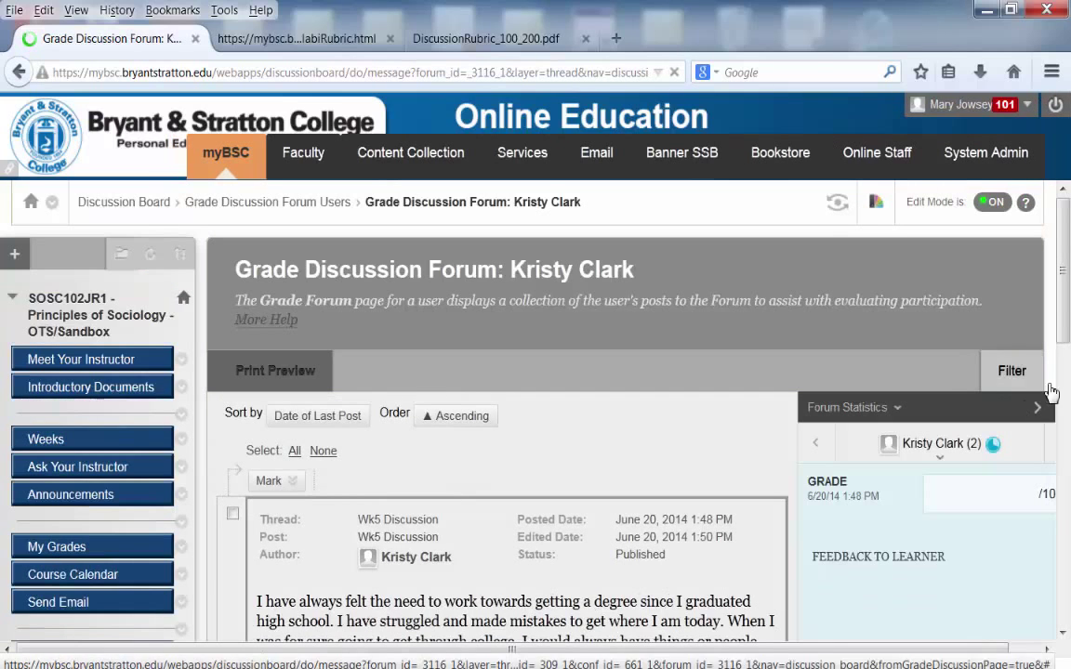
mouse_move(1067, 346)
left_mouse_down()
mouse_move(1067, 597)
mouse_move(1067, 358)
left_mouse_up()
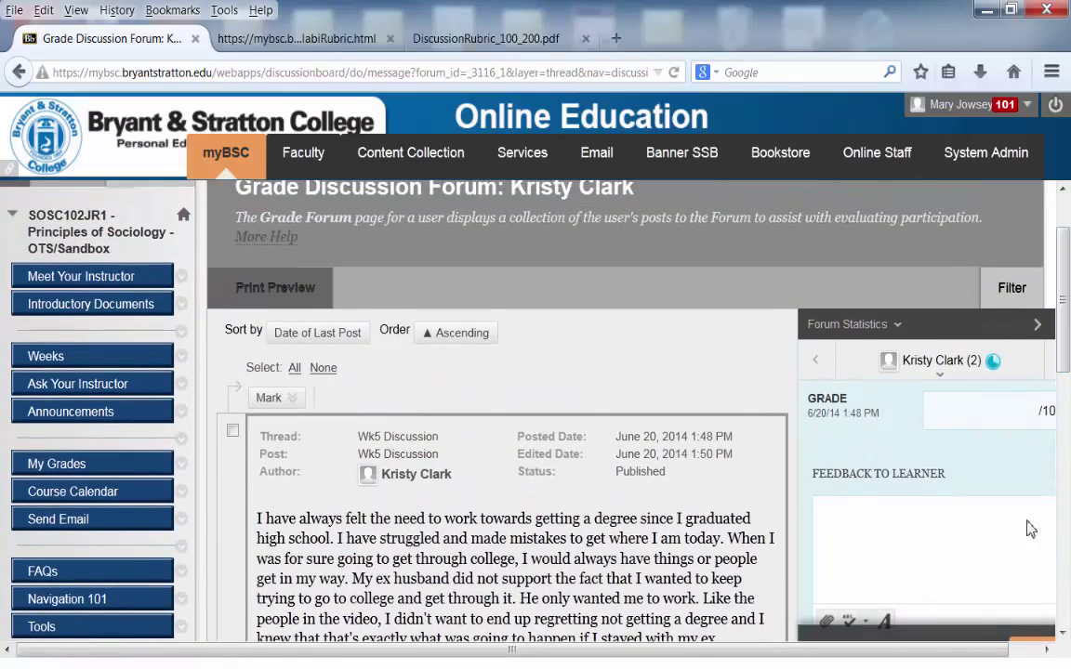
left_click_drag(940, 653, 972, 656)
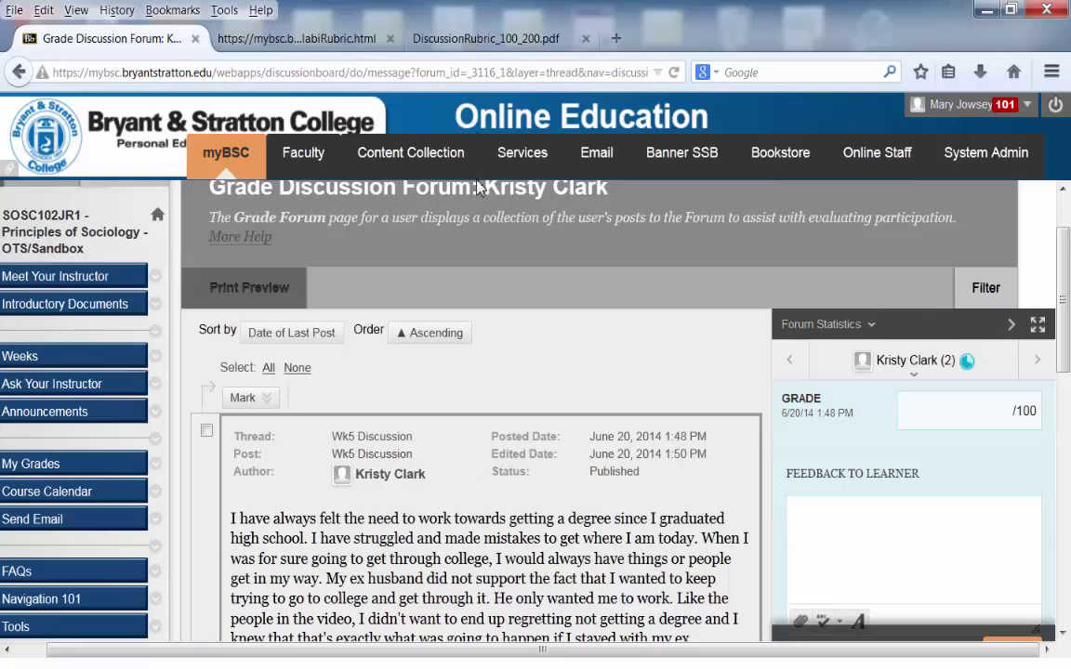
left_click(483, 41)
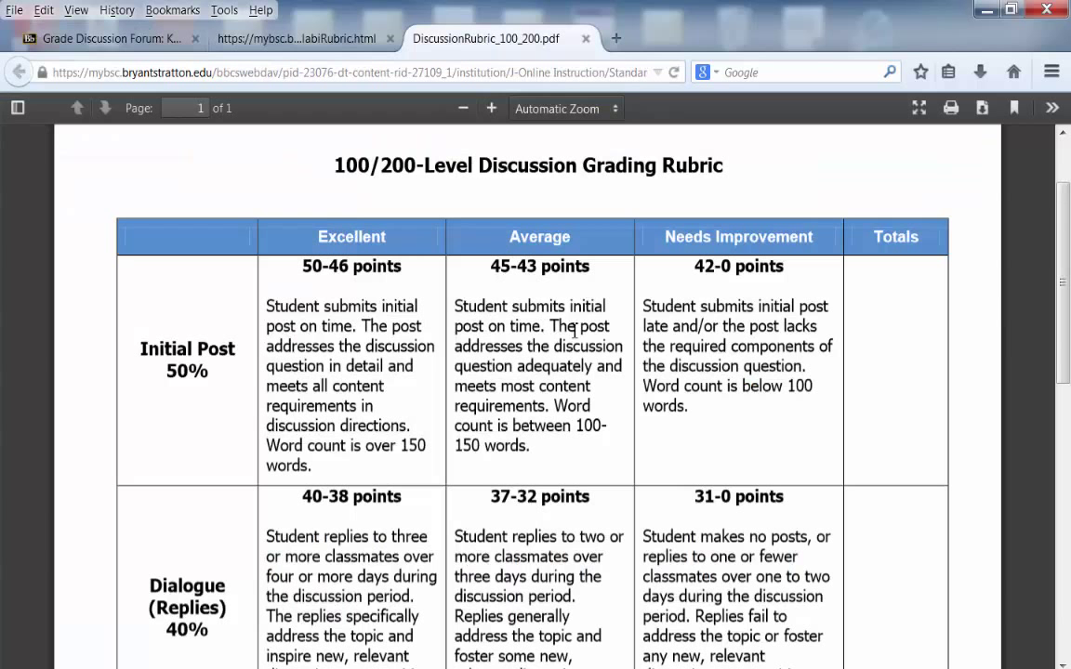
left_click(121, 39)
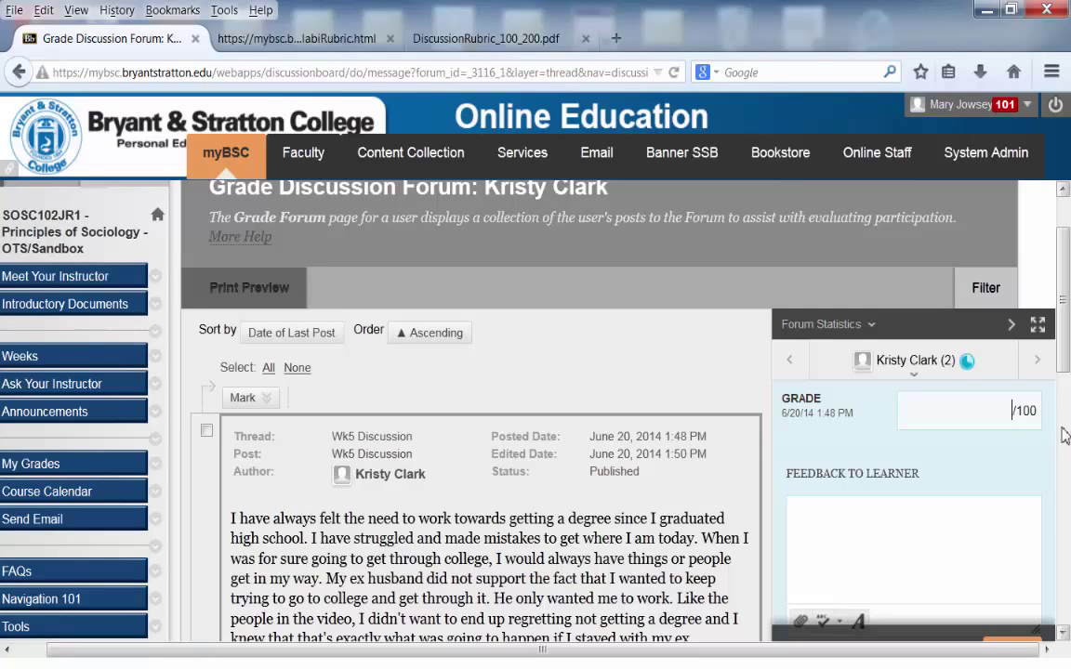
- Enter 100 as the first student's Wk5 Discussion grade after checking the rubric PDF
type("00")
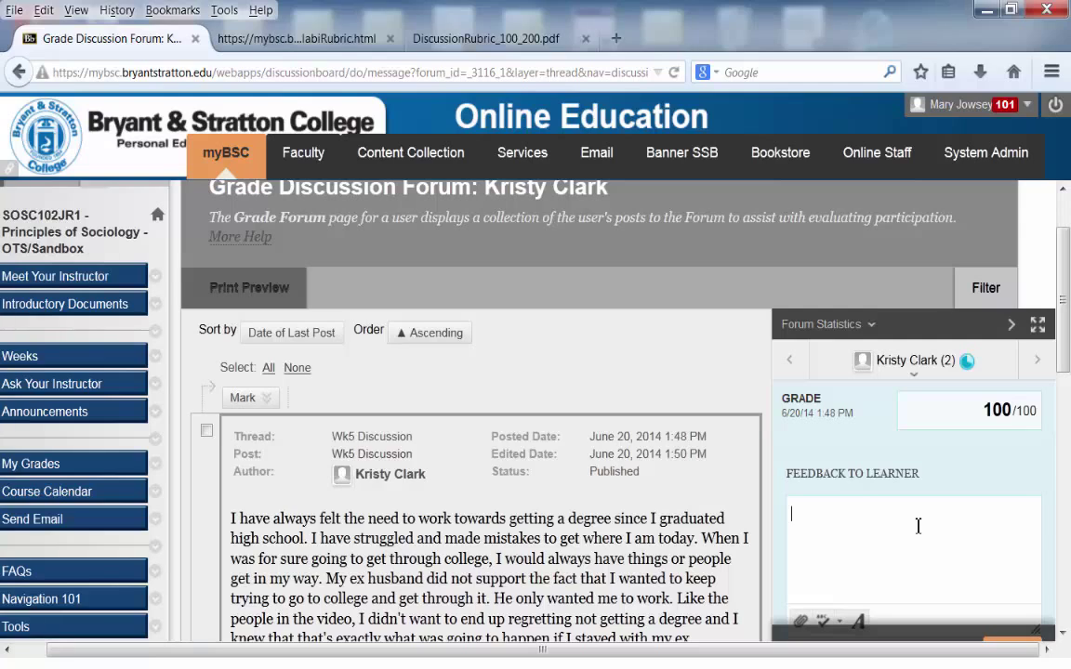
left_click(917, 526)
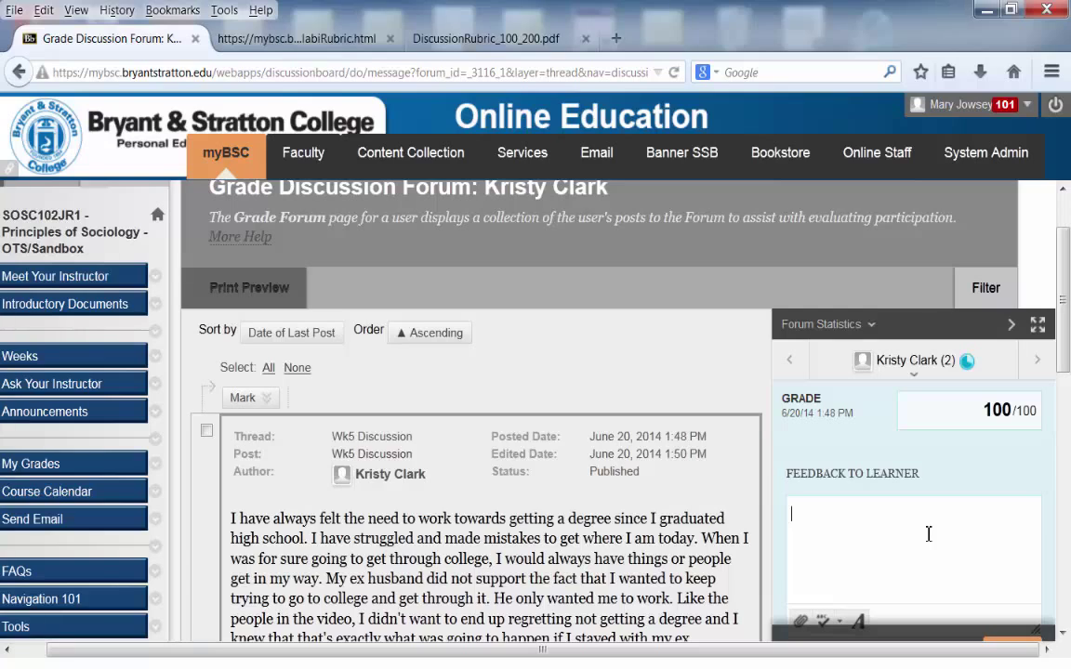
left_click(465, 39)
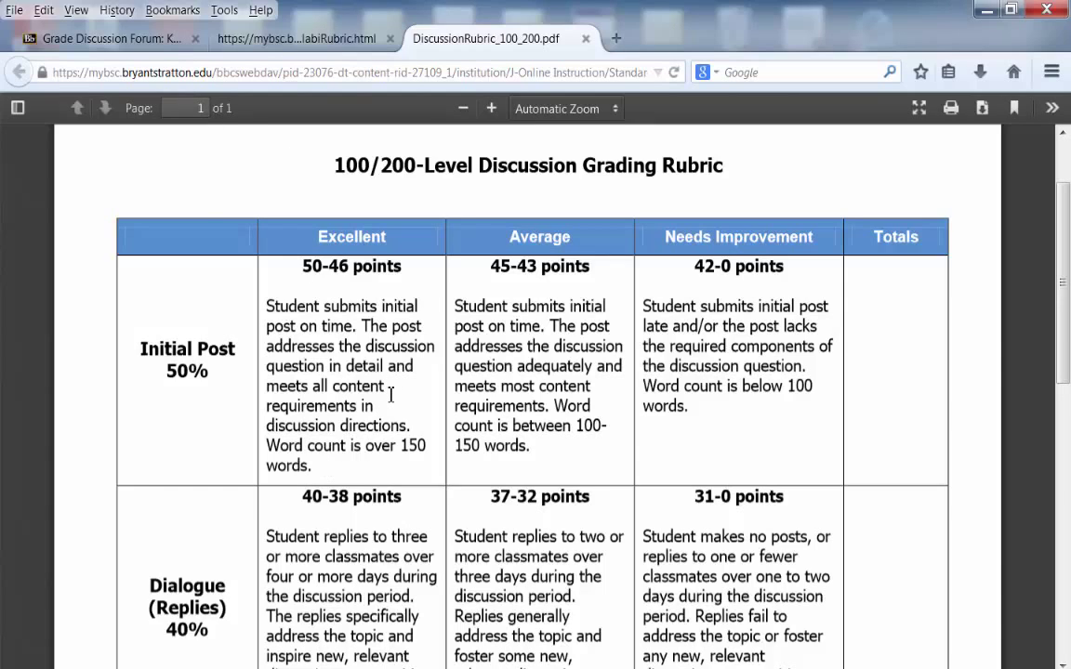
left_click(130, 42)
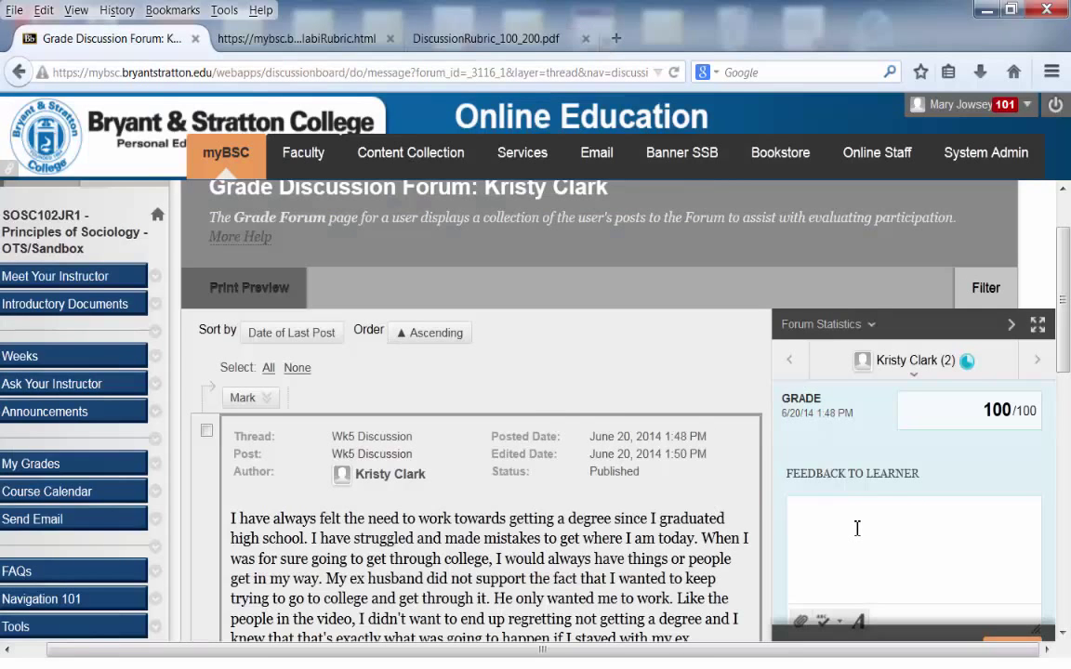
- Write 'Great job!' as feedback to the learner and submit the 100/100 grade
type("Great job!")
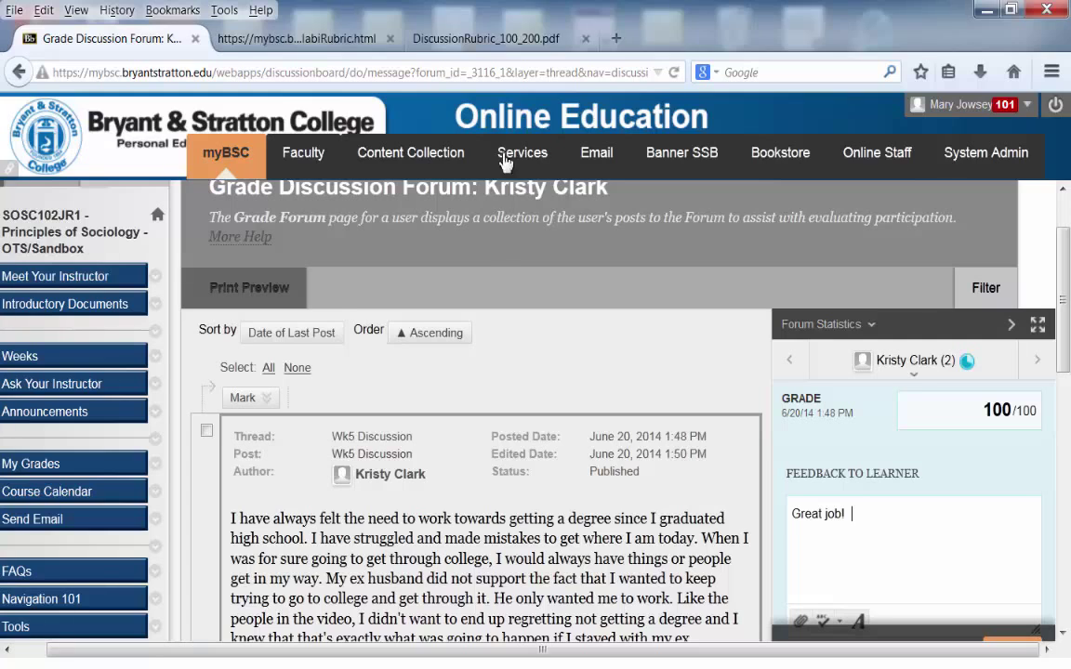
left_click(476, 42)
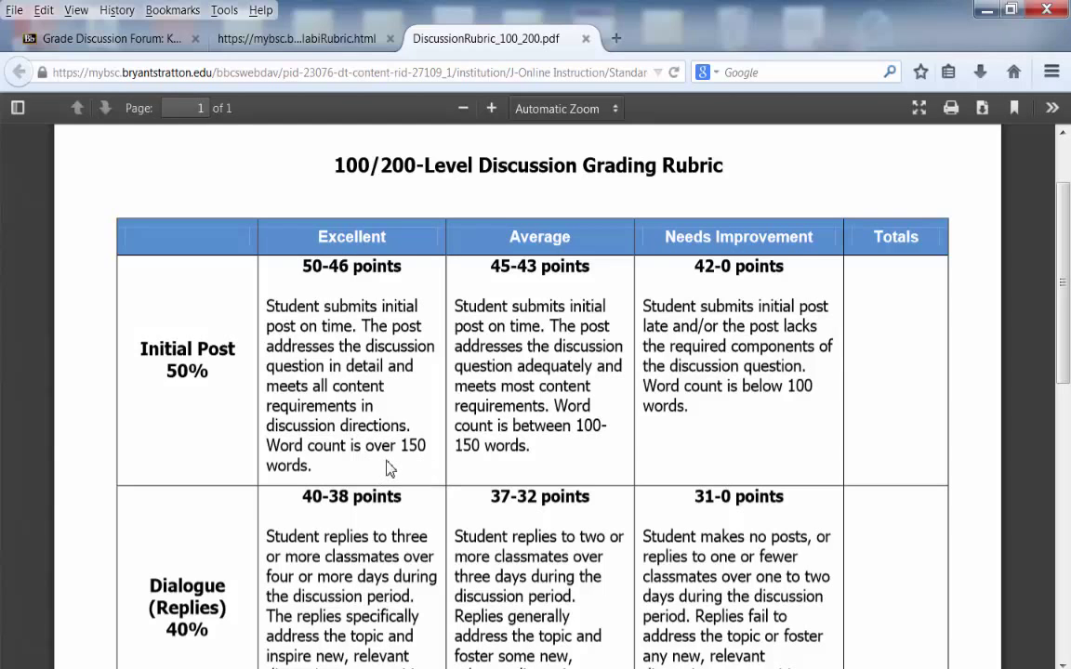
left_click(114, 40)
left_click(873, 525)
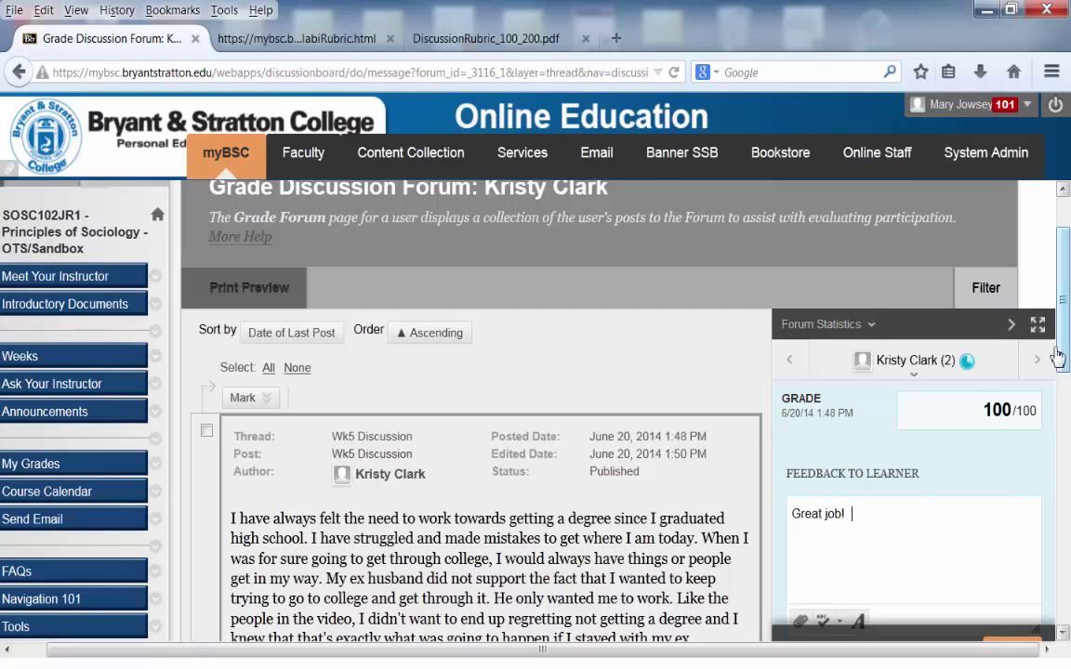
scroll(1066, 372, "down", 4)
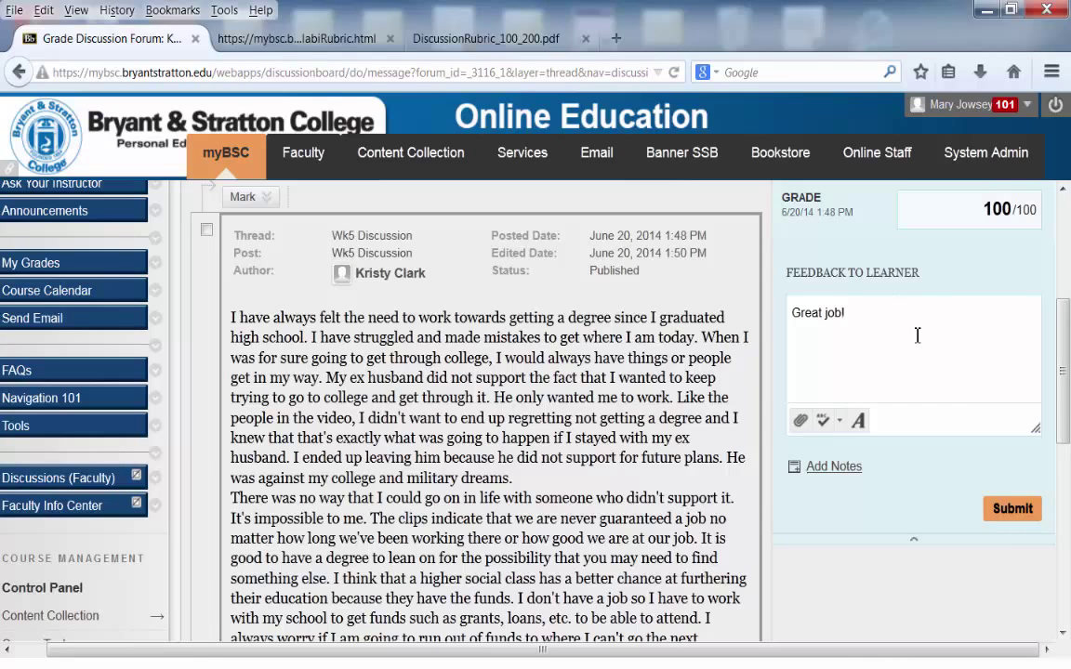
left_click(1019, 512)
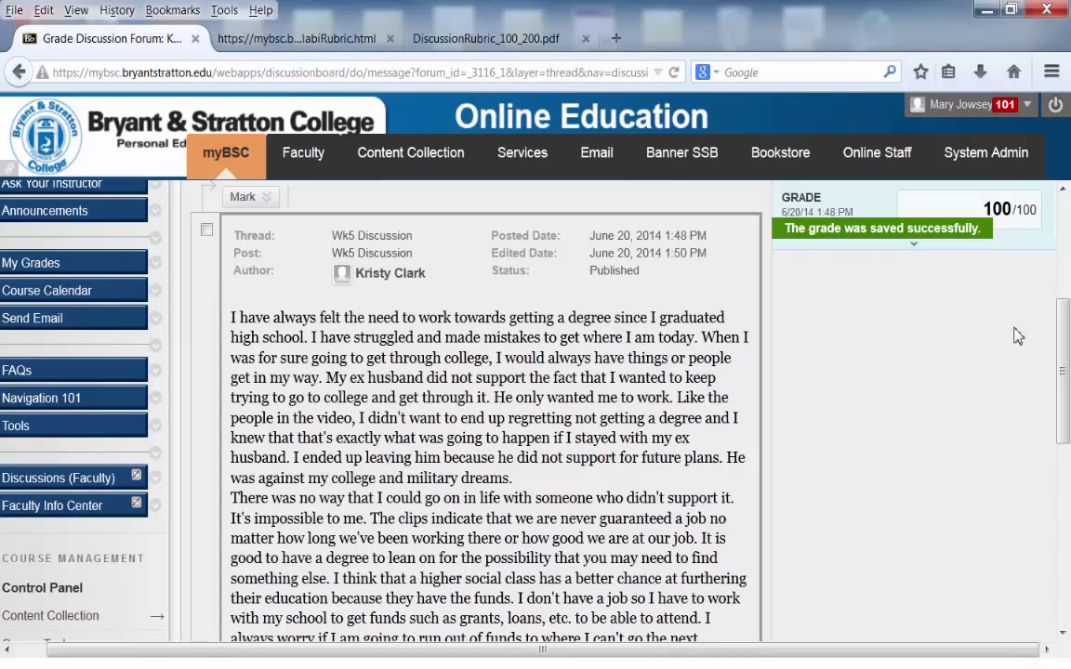
- Go to the next student's grading page with the Next User arrow
scroll(1066, 297, "up", 1)
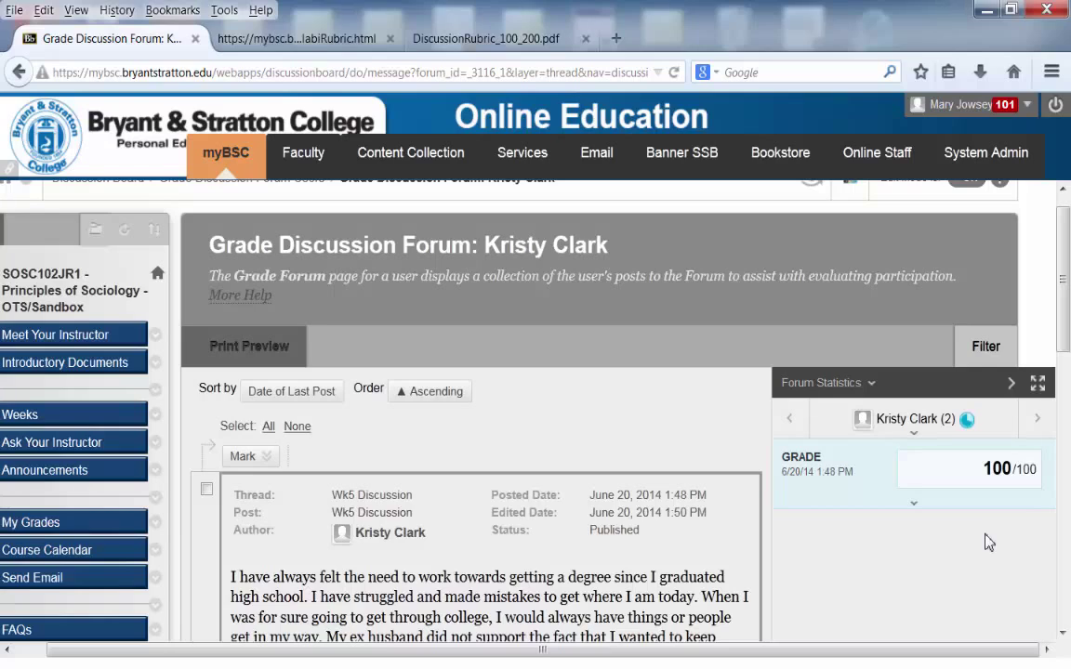
left_click(1040, 423)
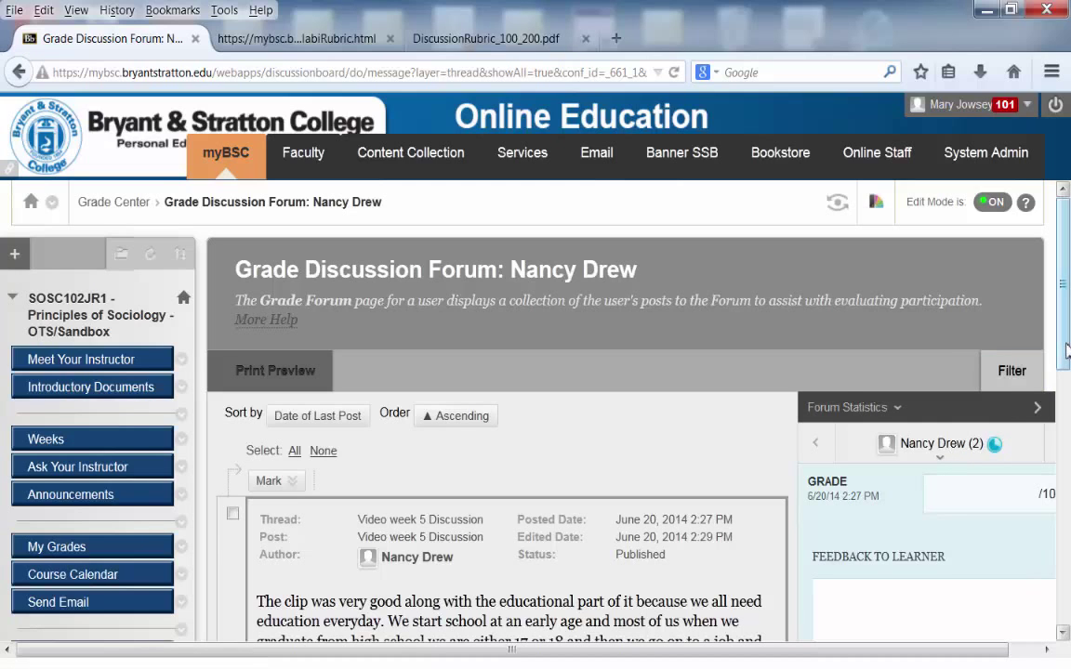
- Grade the second student's Video week 5 post 100 with feedback 'Provide detailed feedback' and submit
scroll(1067, 426, "down", 4)
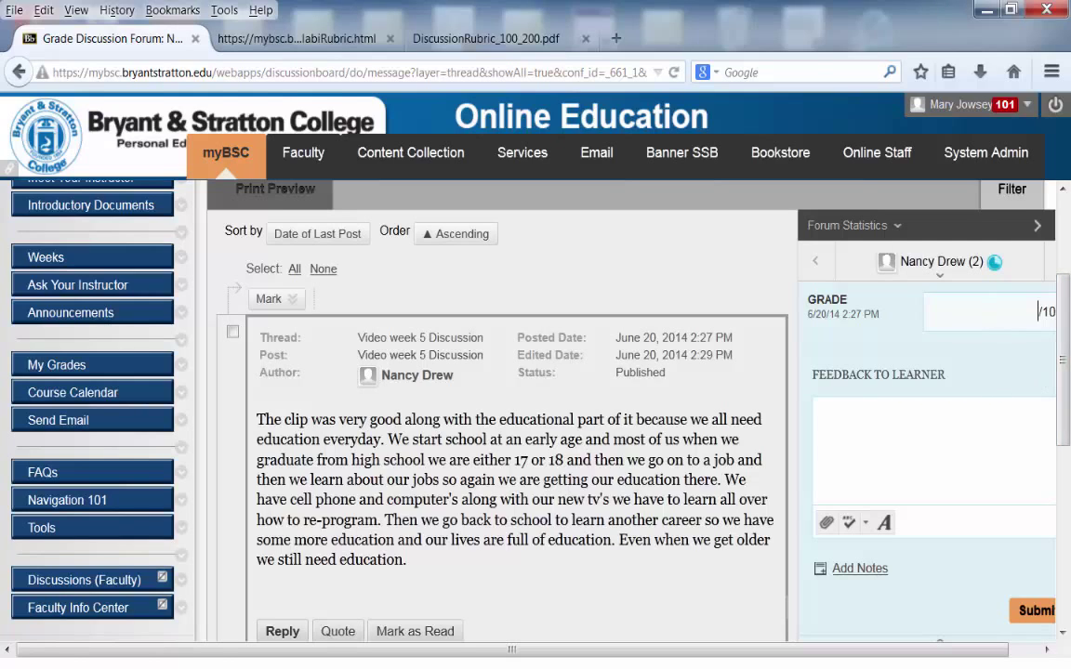
type("00")
left_click(930, 433)
type("Provide")
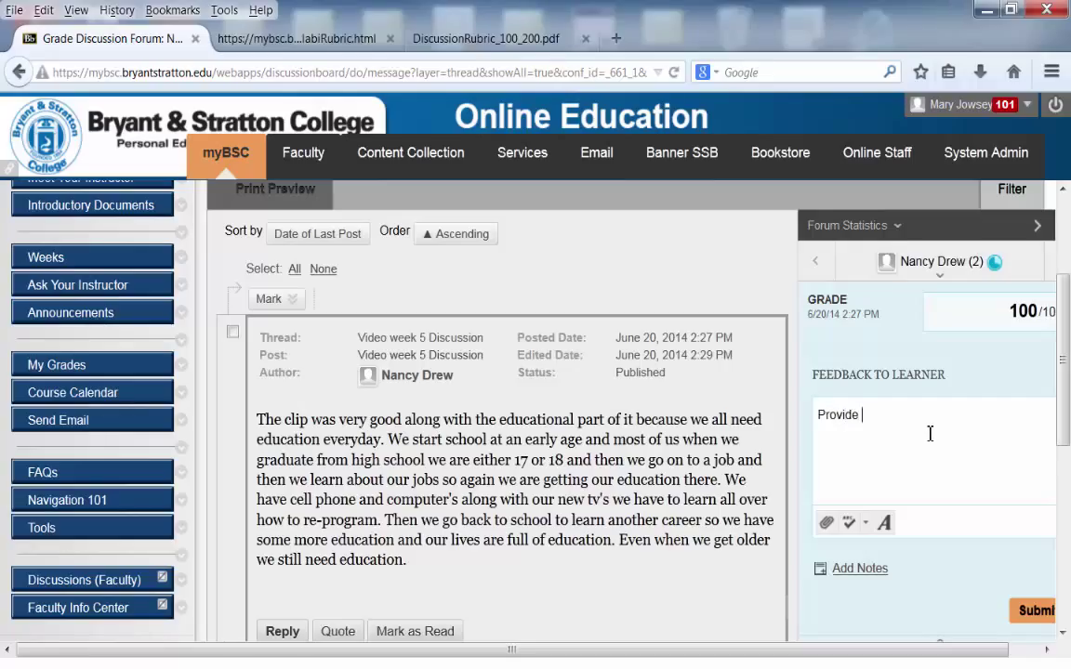
type(" detailed feedbacvk")
key("BackSpace")
key("BackSpace")
type("k")
left_click(1032, 611)
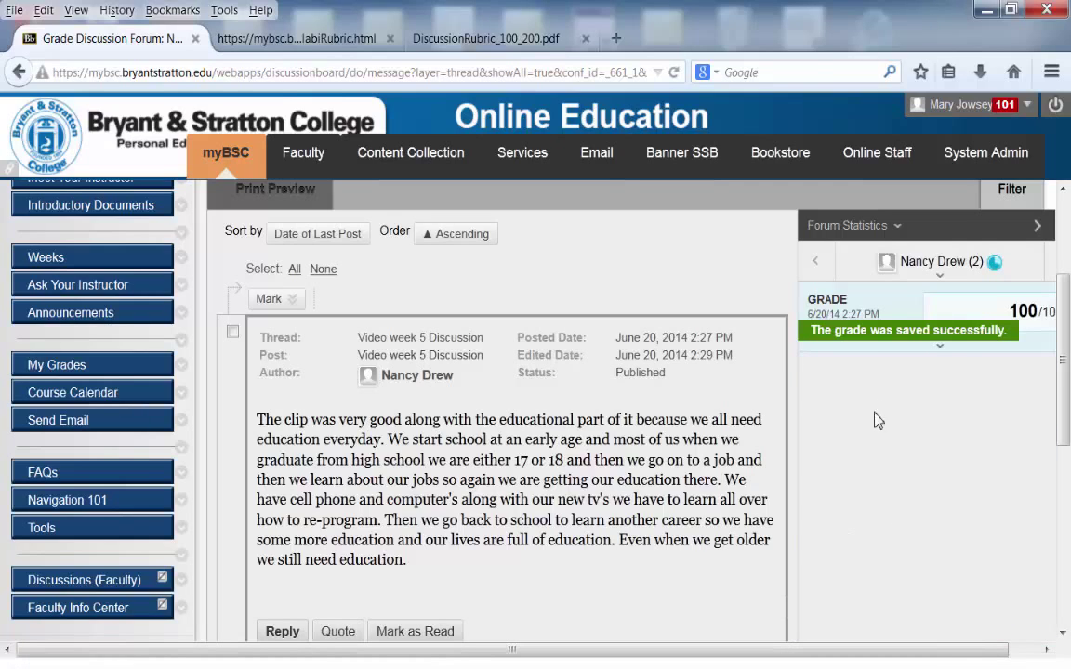